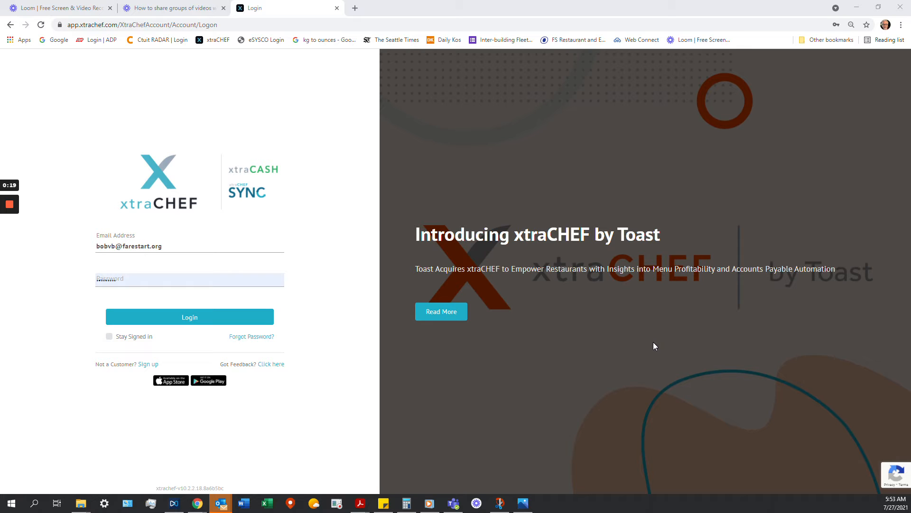
Log in with the saved credentials and show all entries in the Product Verification list.
click(181, 319)
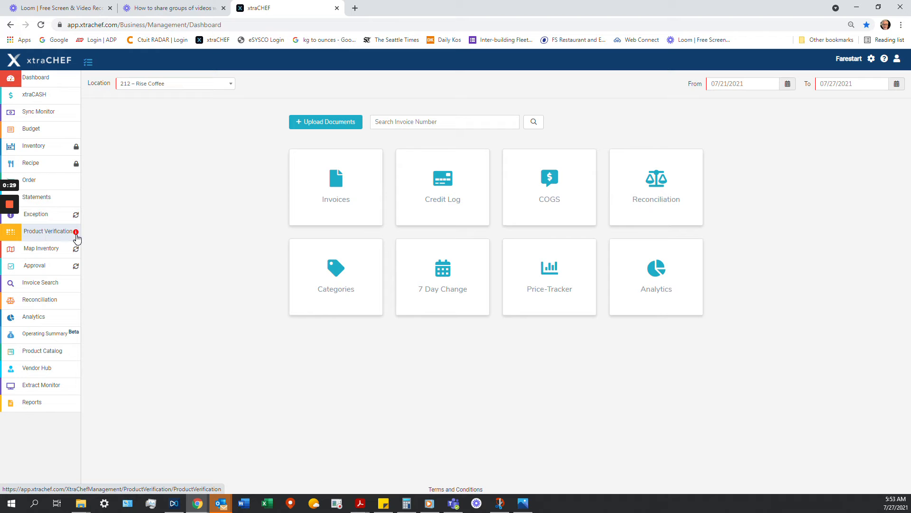
click(46, 232)
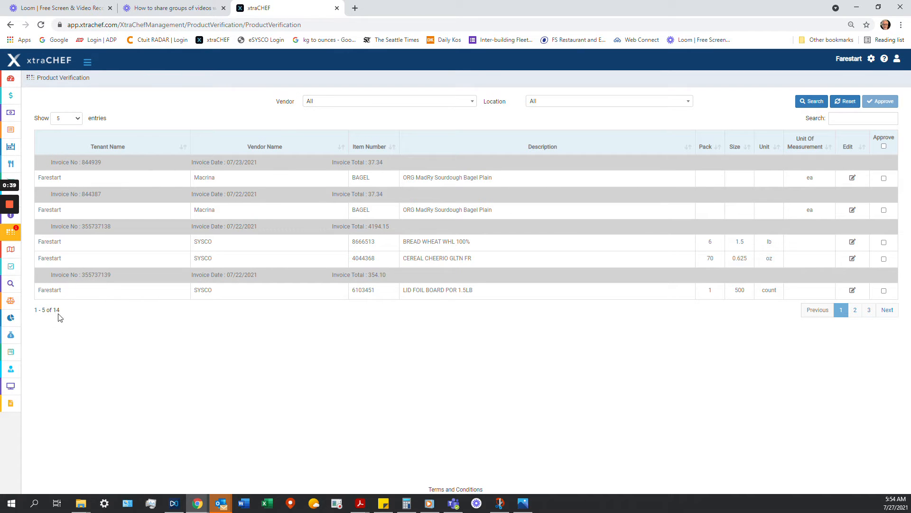
click(78, 119)
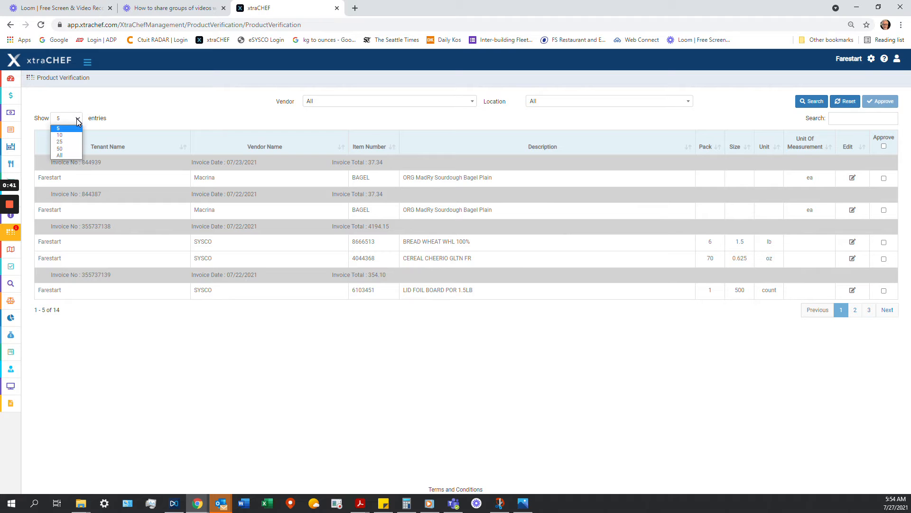
click(71, 155)
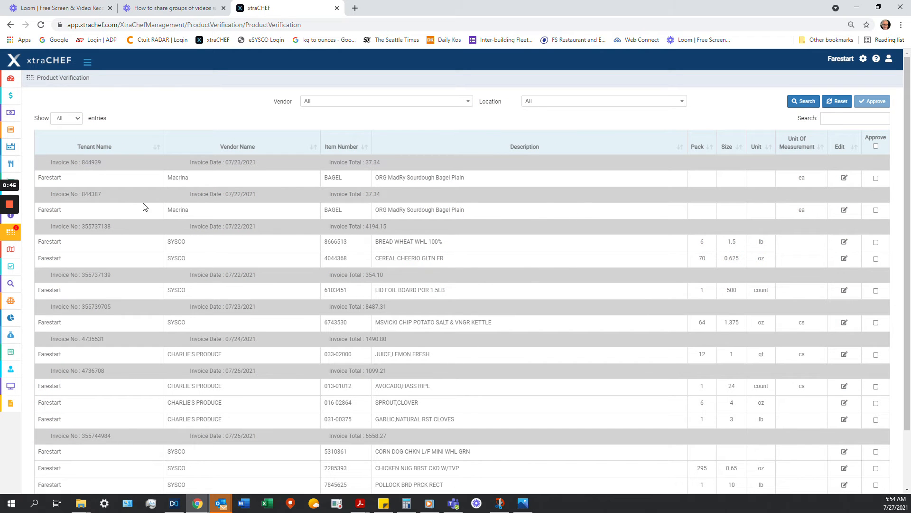
Open the Macrina bagel item from the 07/23/2021 invoice for review and enlarge the scanned invoice to read its line items.
click(844, 179)
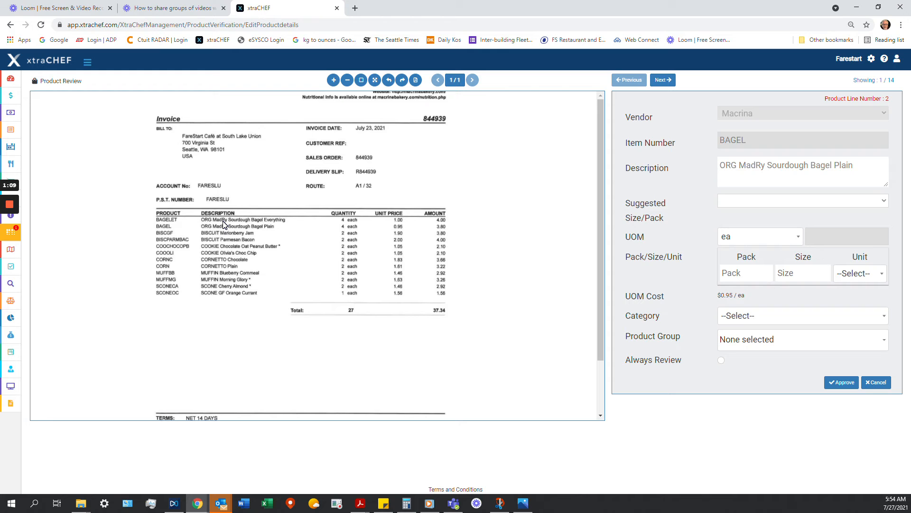
click(332, 84)
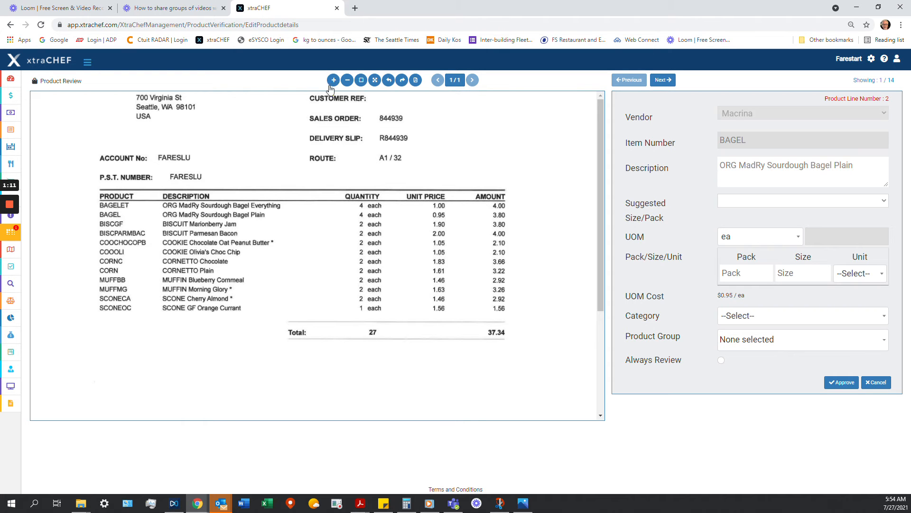
click(390, 81)
click(402, 80)
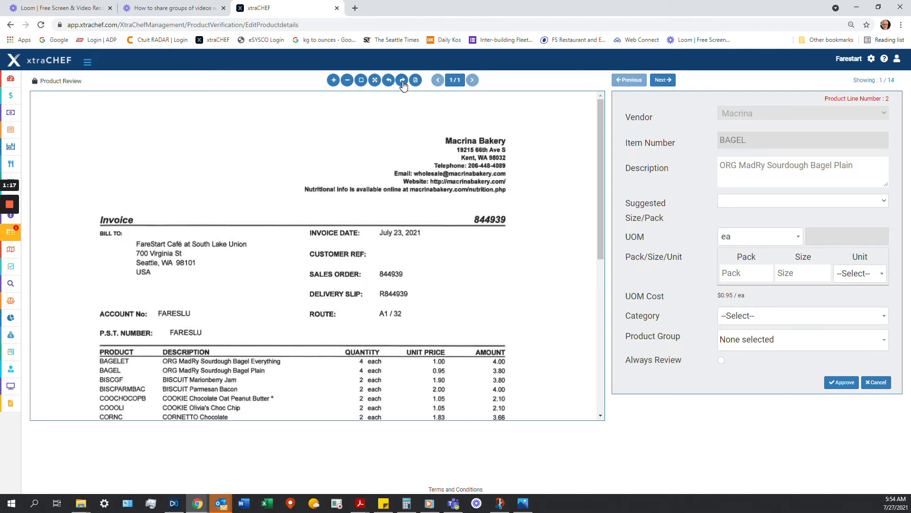
scroll(325, 379, down, 3)
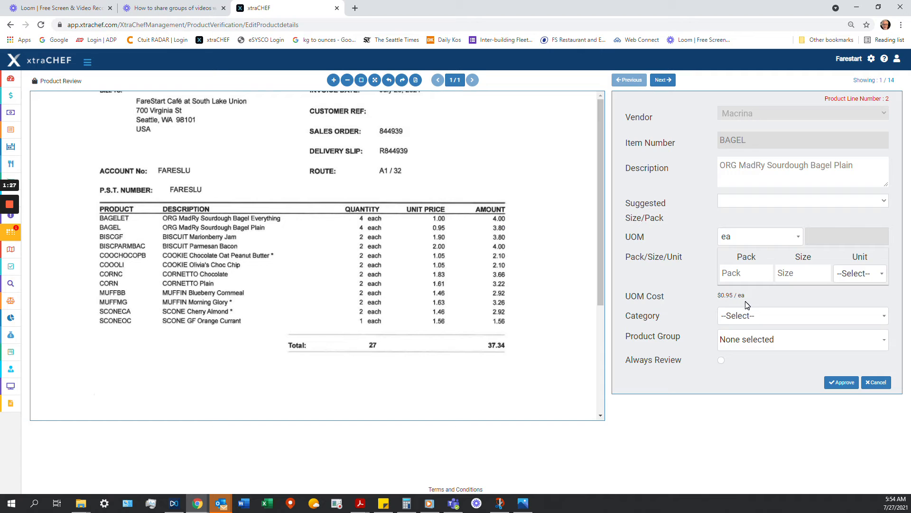
Set the bagel's pack/size unit to Other with the custom value EA.
click(854, 275)
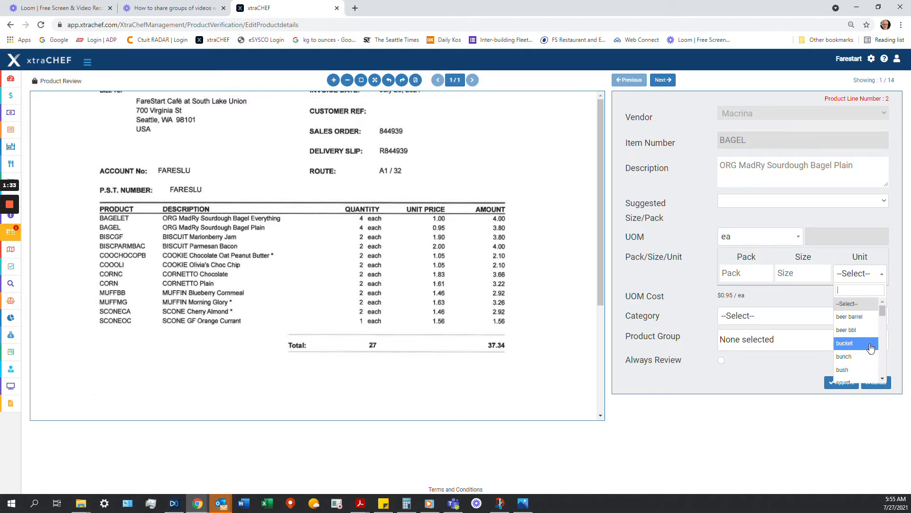
scroll(848, 332, down, 10)
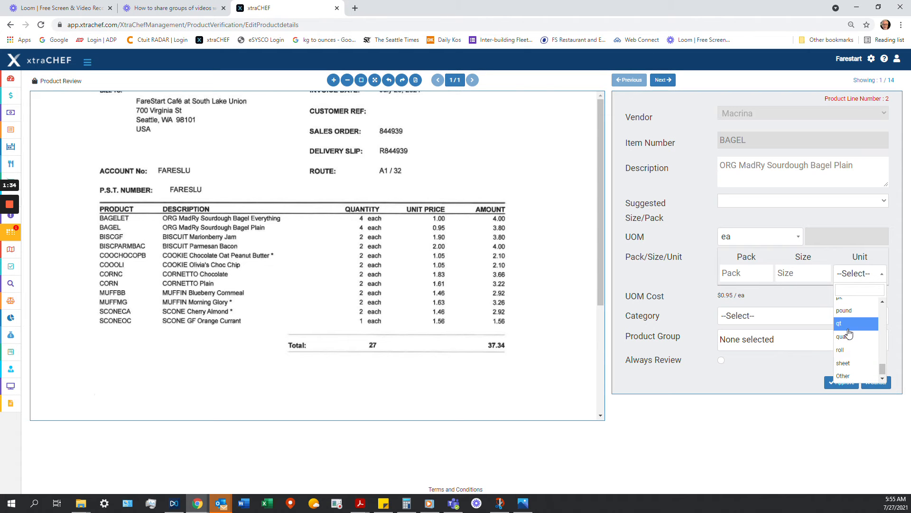
click(847, 376)
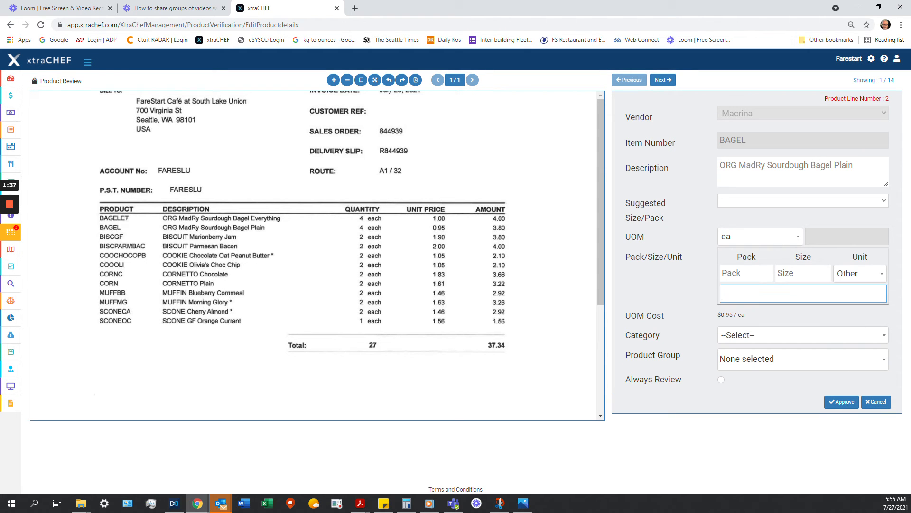
click(803, 294)
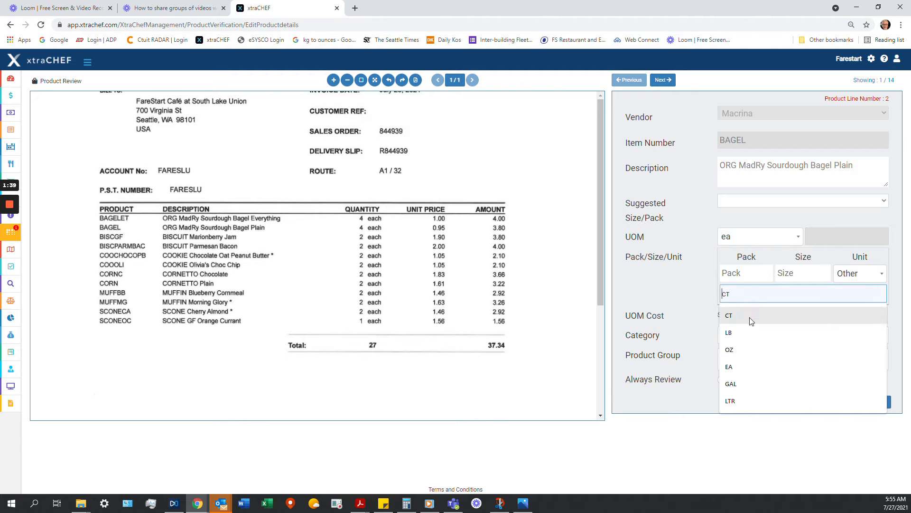
click(742, 368)
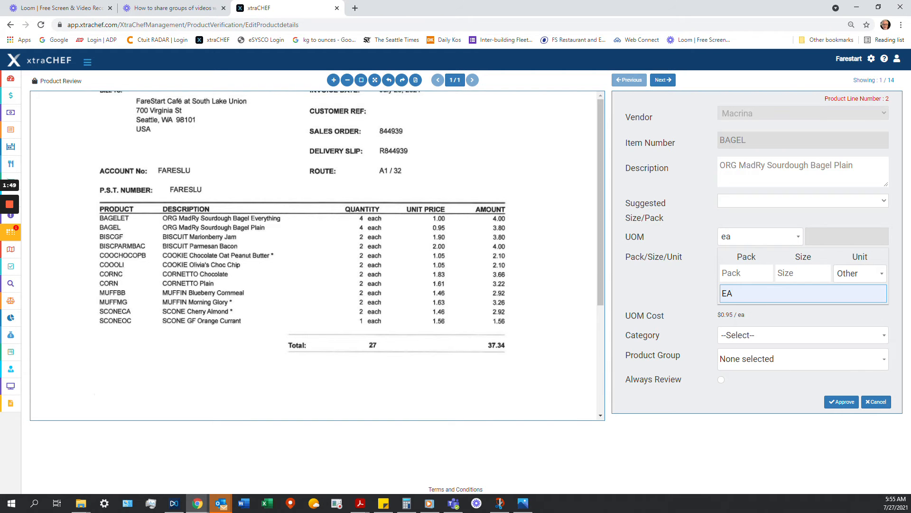
Set the bagel's unit of measure (UOM) to Other with the custom value EA.
click(790, 238)
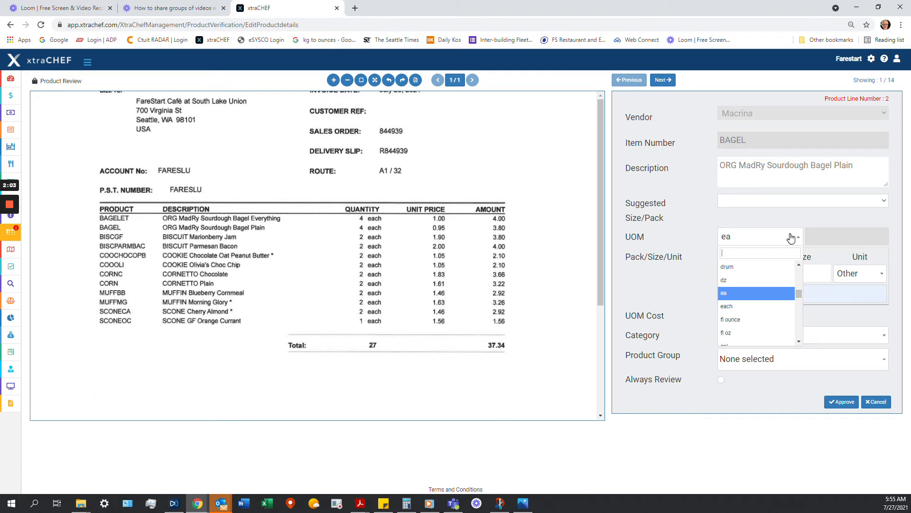
scroll(773, 292, down, 3)
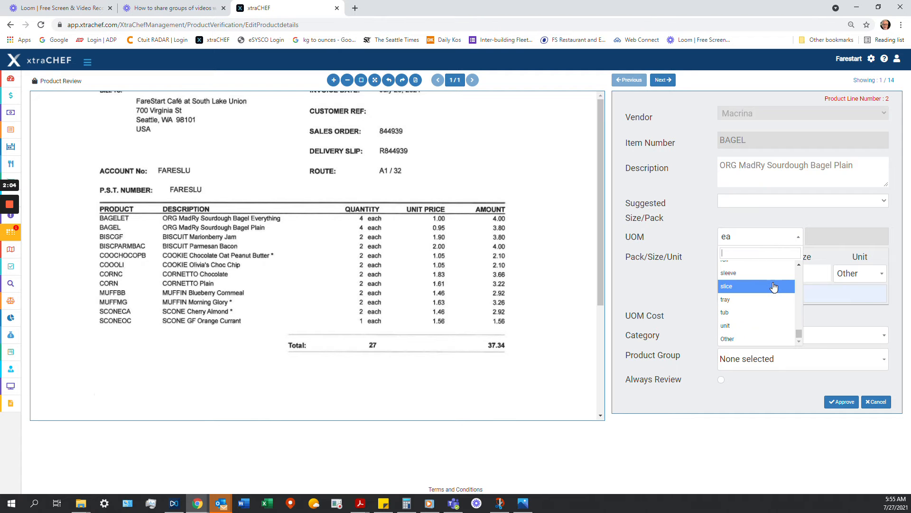
click(773, 339)
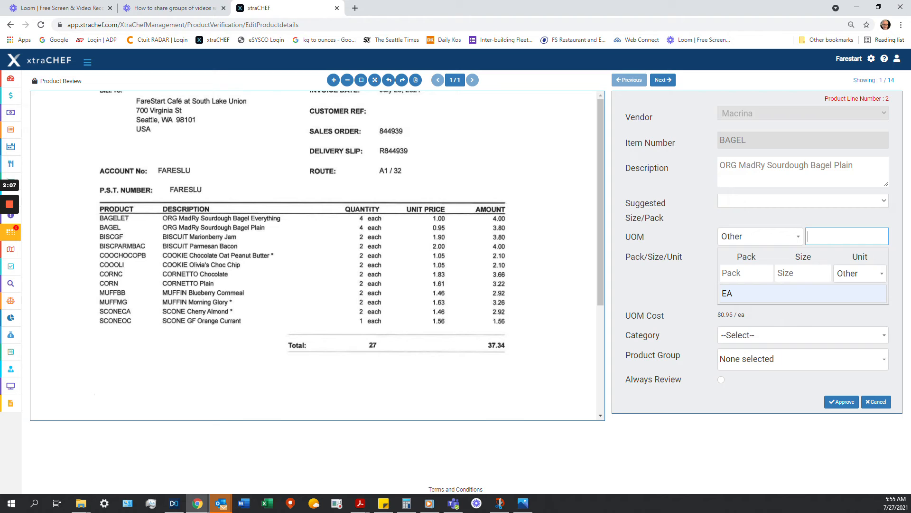
click(847, 237)
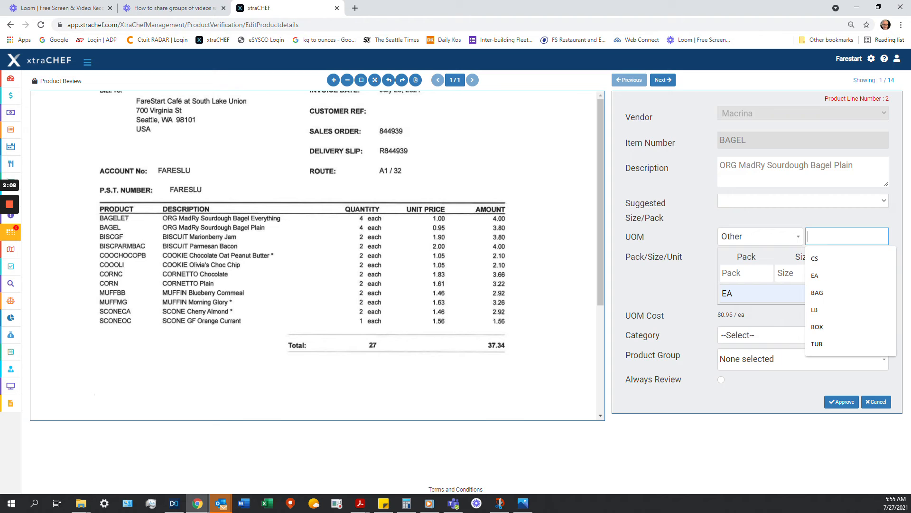
click(826, 278)
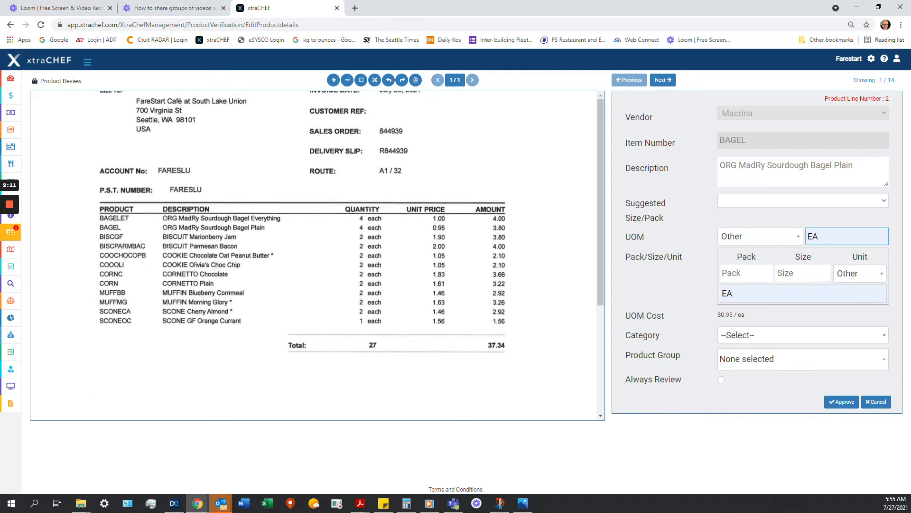
Assign the bagel to the Dry Goods-7007 category, then approve it and load the next product.
click(759, 336)
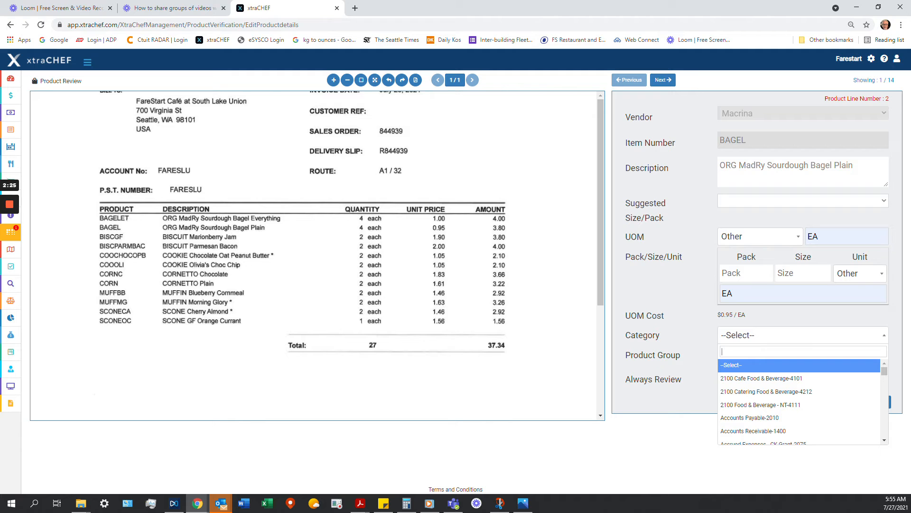
text(dr)
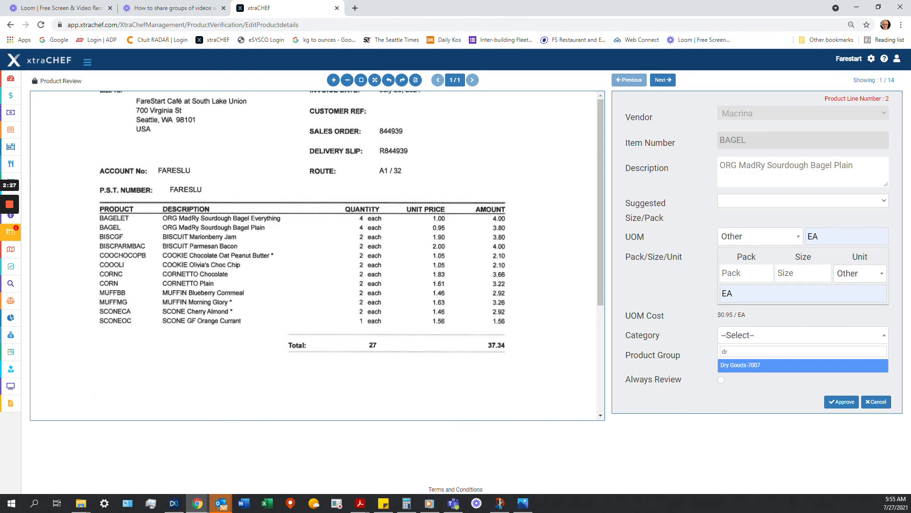
click(745, 368)
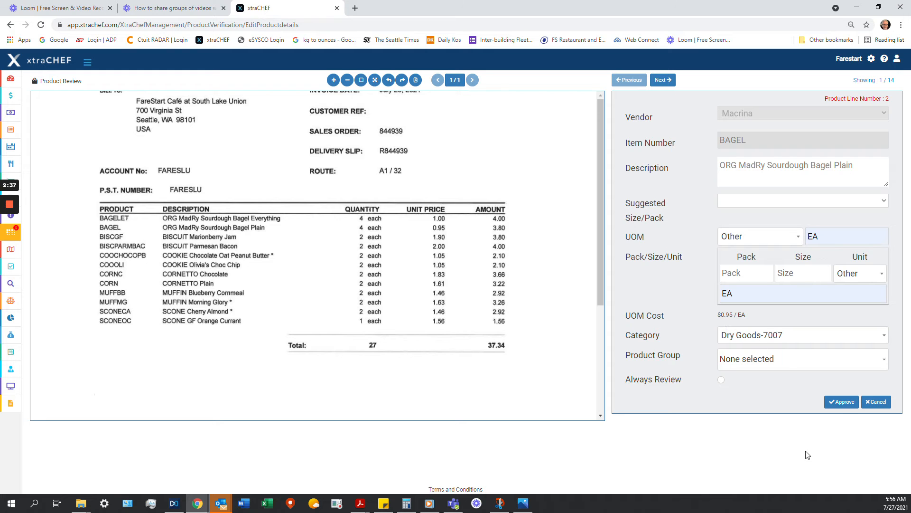
click(842, 402)
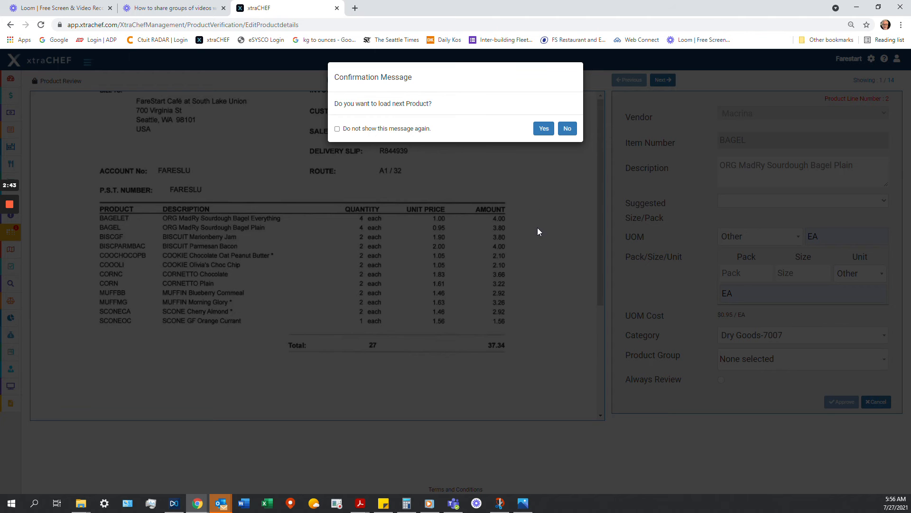
click(542, 130)
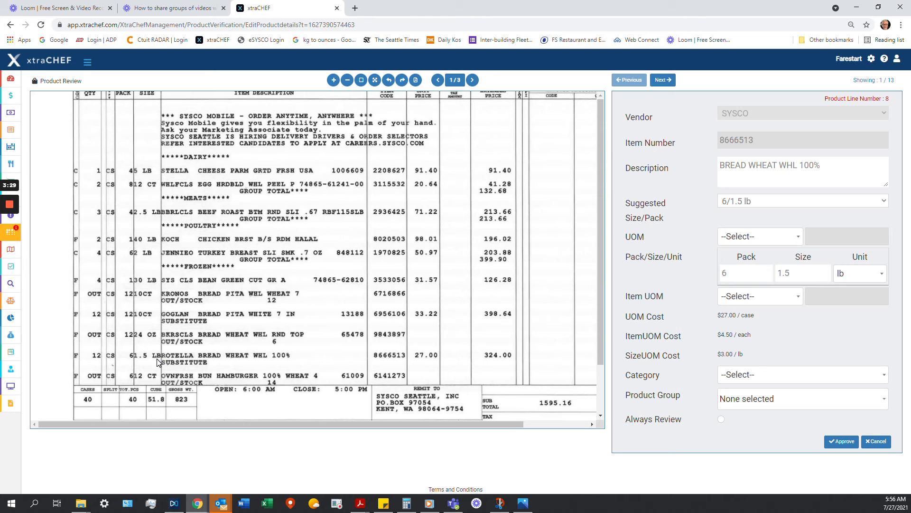
Set the SYSCO wheat bread's pack to 1 and its size to 6.
click(729, 267)
double_click(726, 274)
text(1)
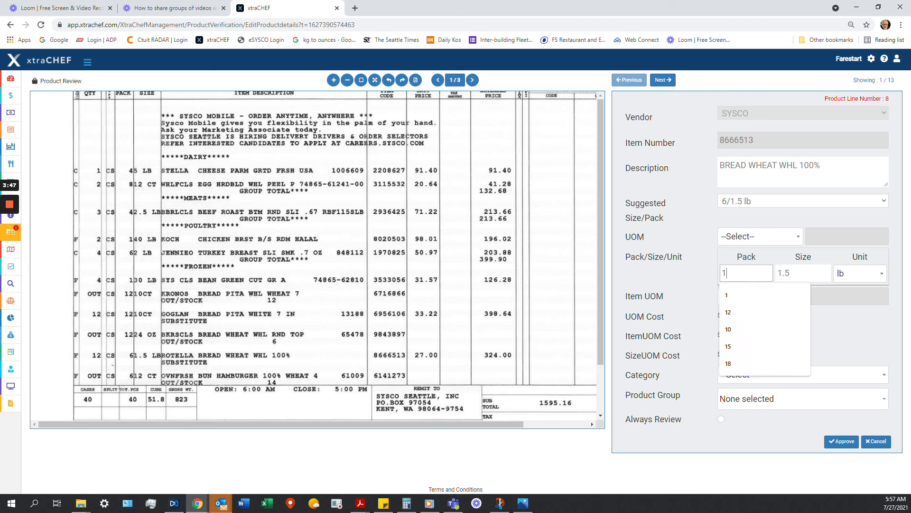
key(Tab)
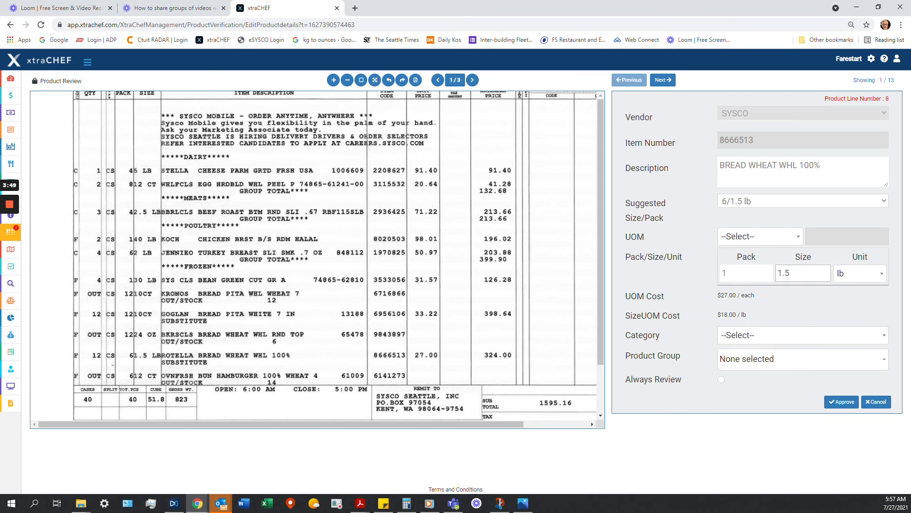
double_click(784, 273)
text(6)
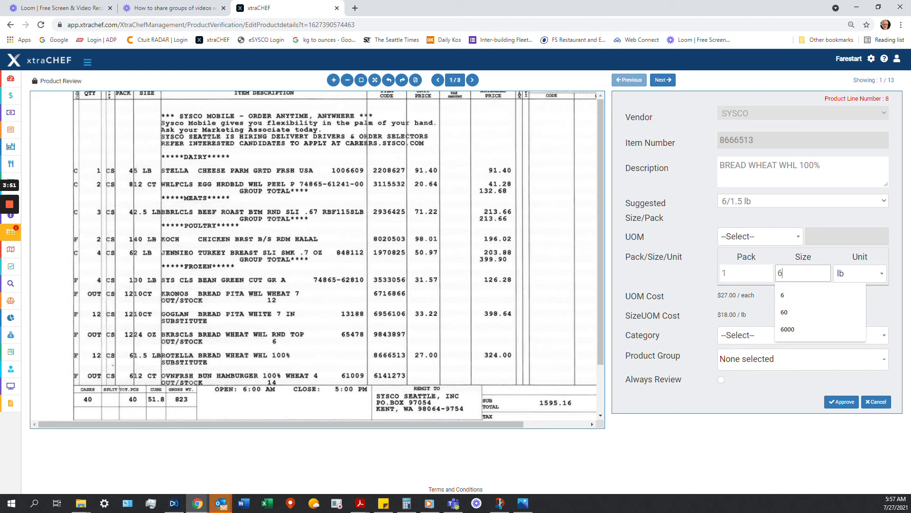
Set the wheat bread's pack/size unit to Other with the custom value CT.
click(861, 275)
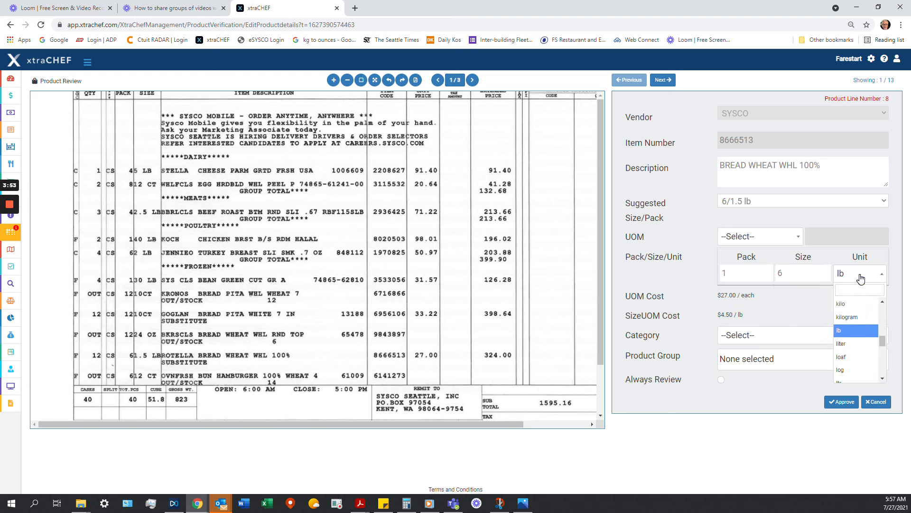
scroll(856, 332, down, 3)
click(846, 376)
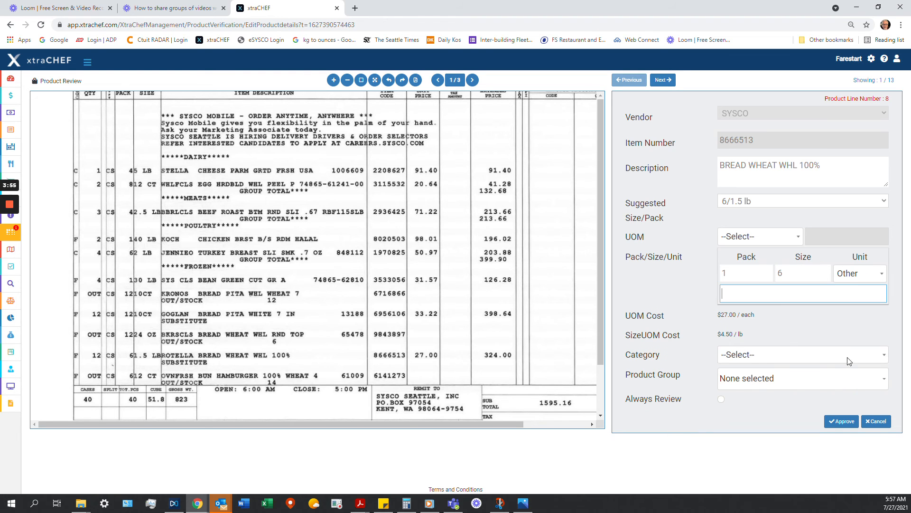
text(CT)
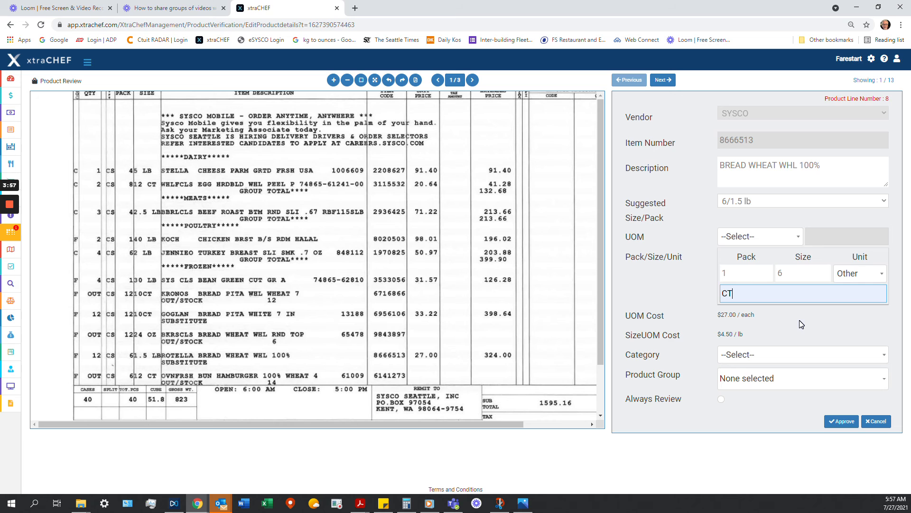
Set the wheat bread's unit of measure (UOM) to Other with the custom value CS.
click(760, 238)
scroll(747, 327, down, 10)
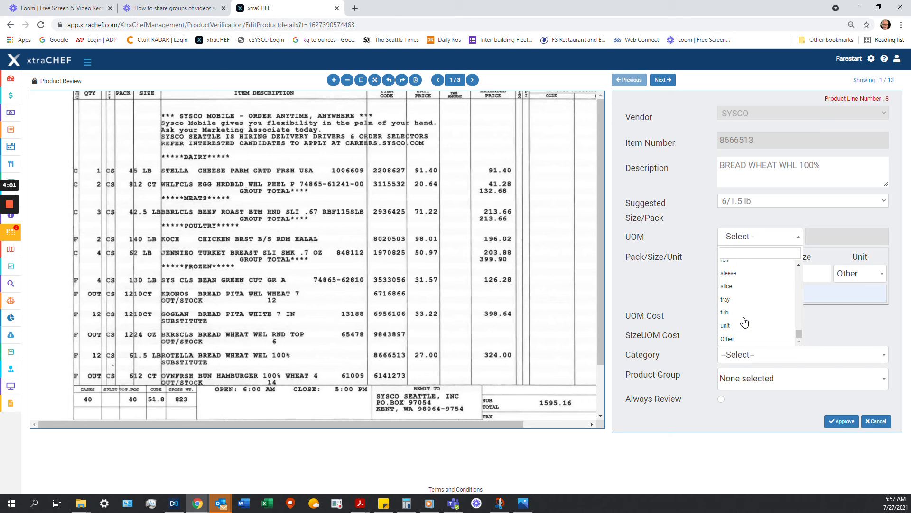
click(743, 337)
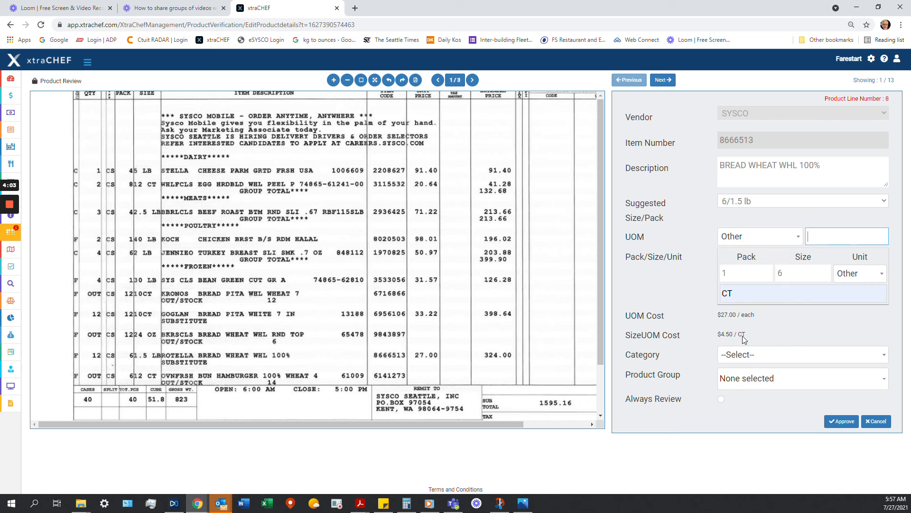
text(CS)
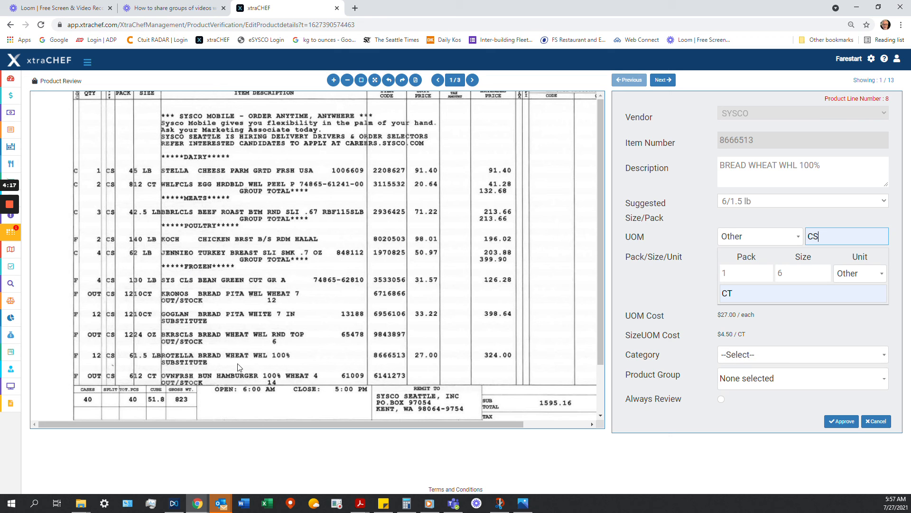
Assign the wheat bread to the Freezer-7005 category, then approve it and load the next product.
click(770, 355)
text(fr)
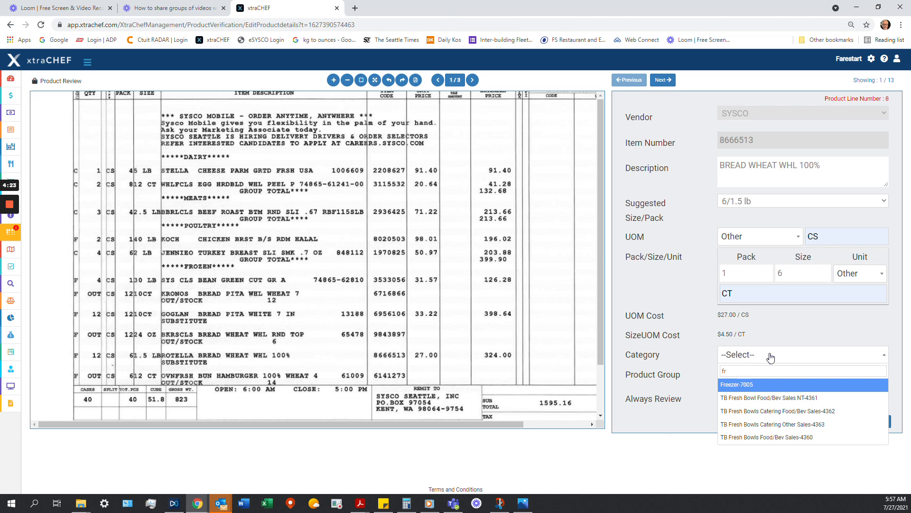
click(746, 385)
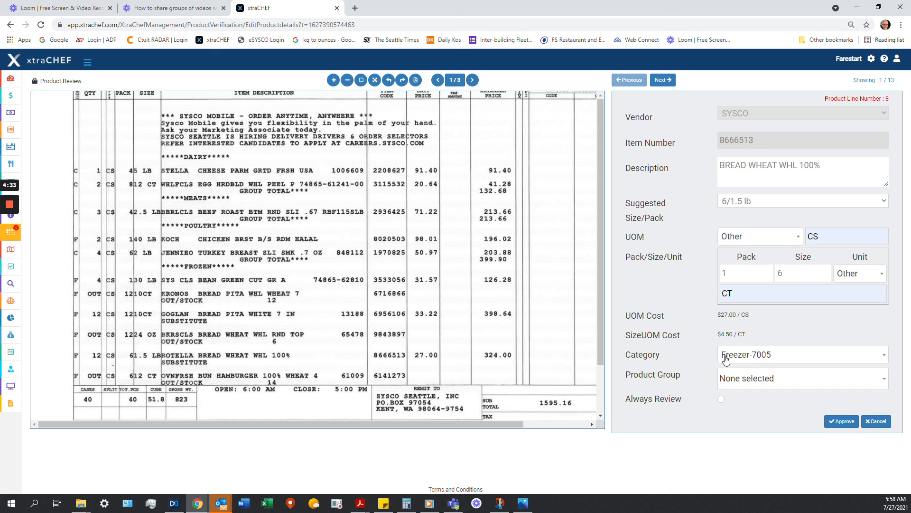
click(839, 422)
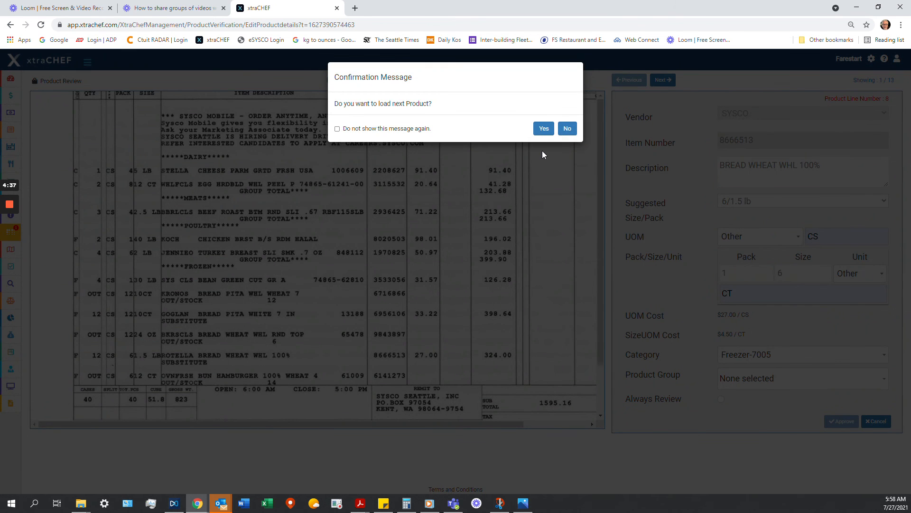
click(543, 133)
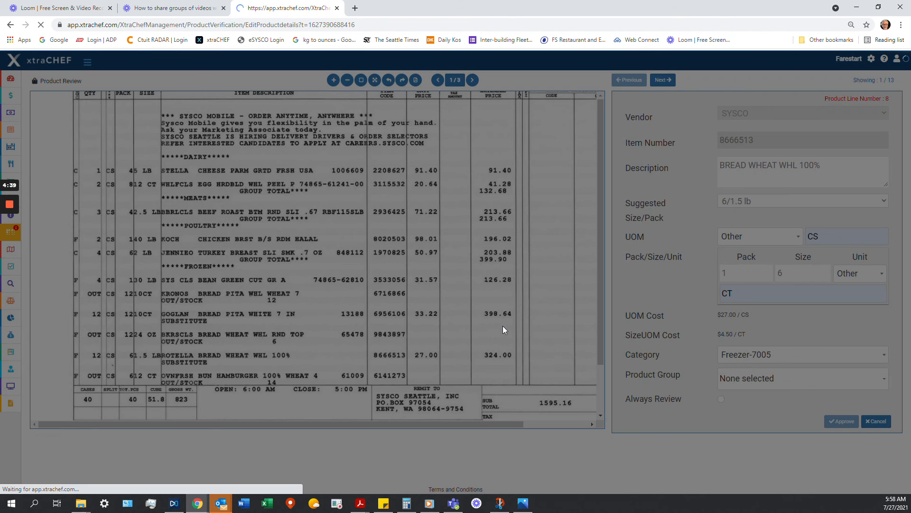